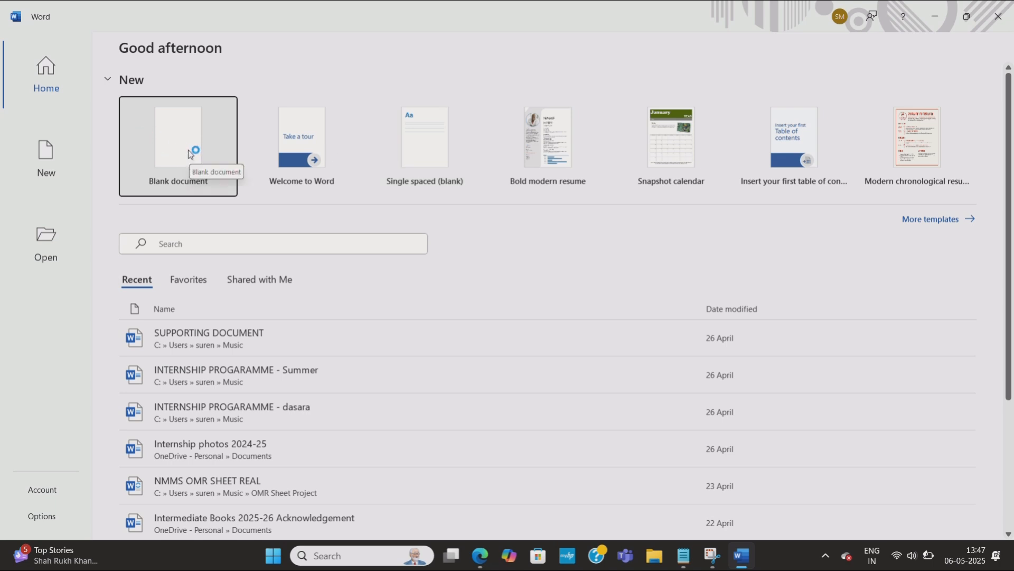
Step: Create a blank document and enter the heading "INSERT AN IMAGE IN A DOCUMENT" on its first line
click(191, 154)
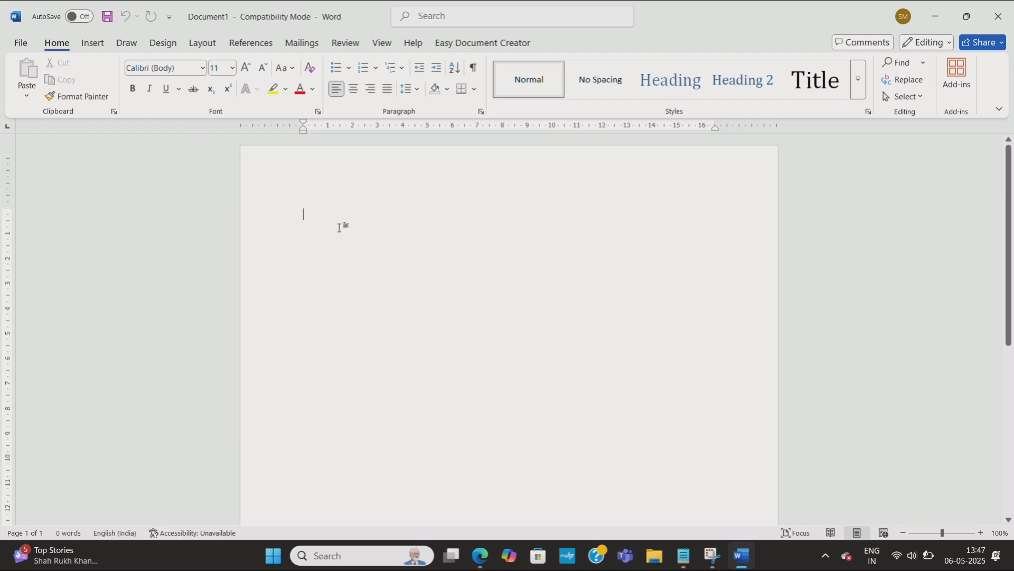
key(Return)
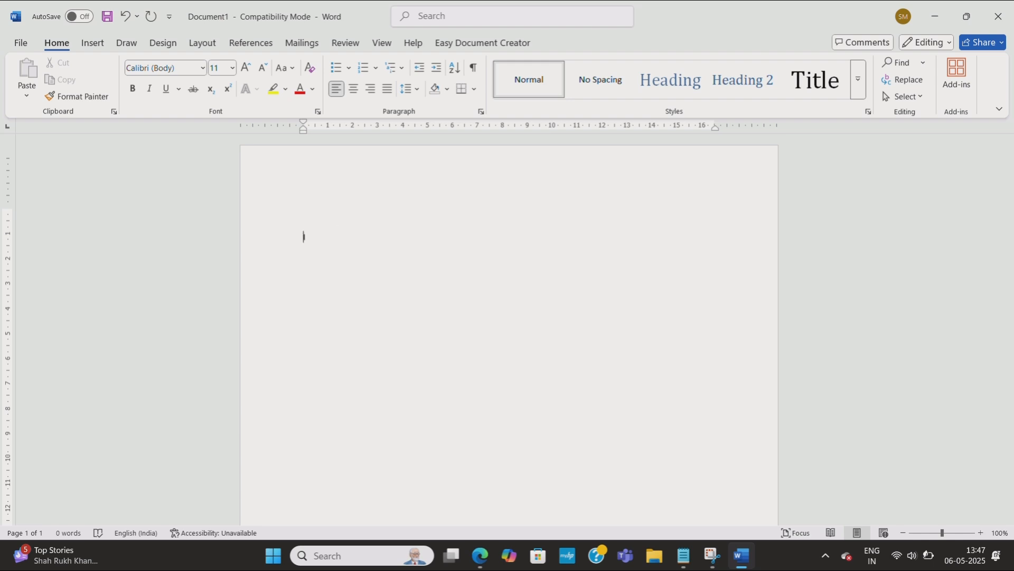
text(In)
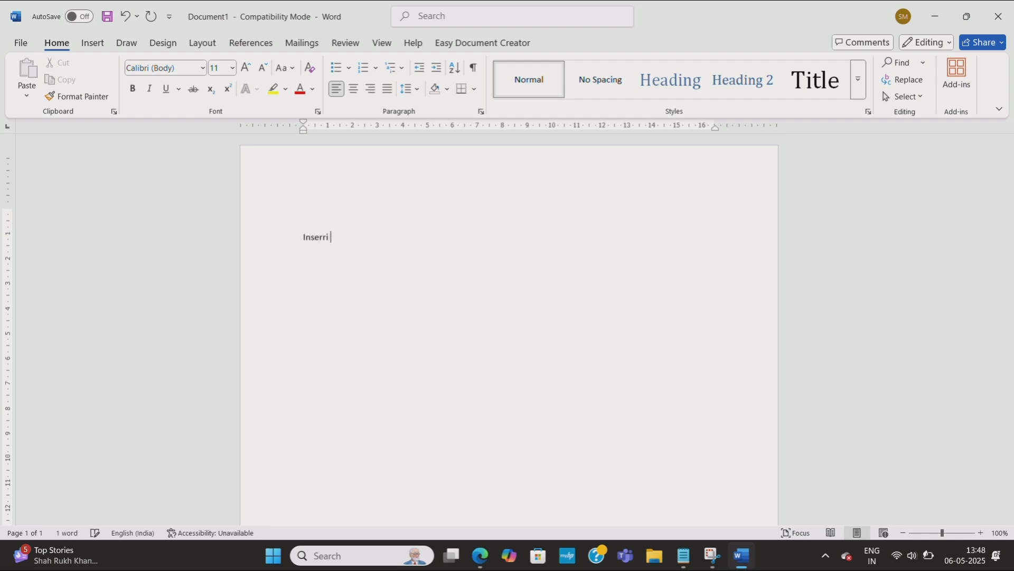
text(ser)
key(BackSpace)
key(BackSpace)
key(BackSpace)
key(BackSpace)
key(BackSpace)
key(BackSpace)
text(Ins)
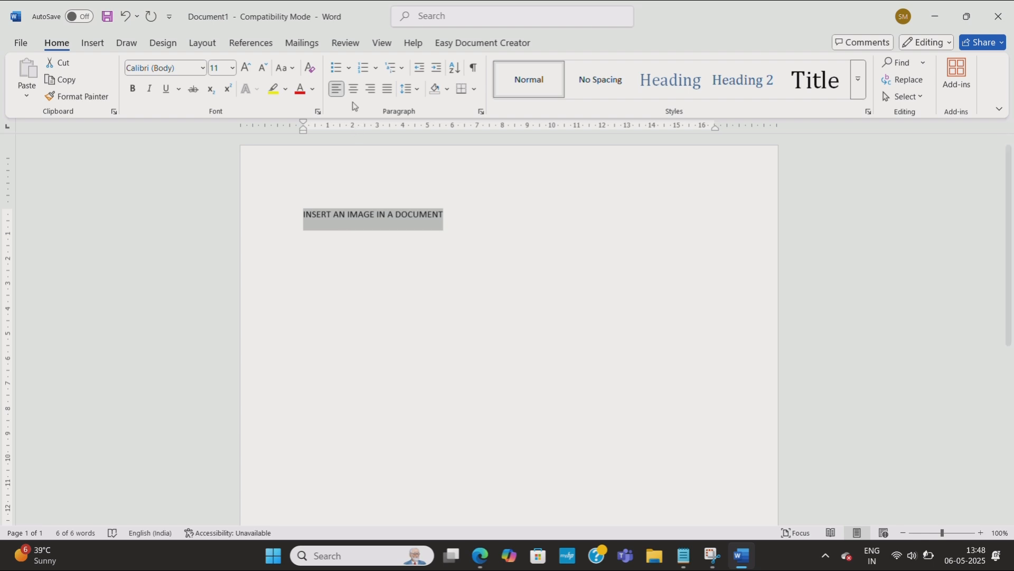
Step: Centre the heading and add several blank lines below it, with the last one aligned left
click(353, 89)
click(637, 232)
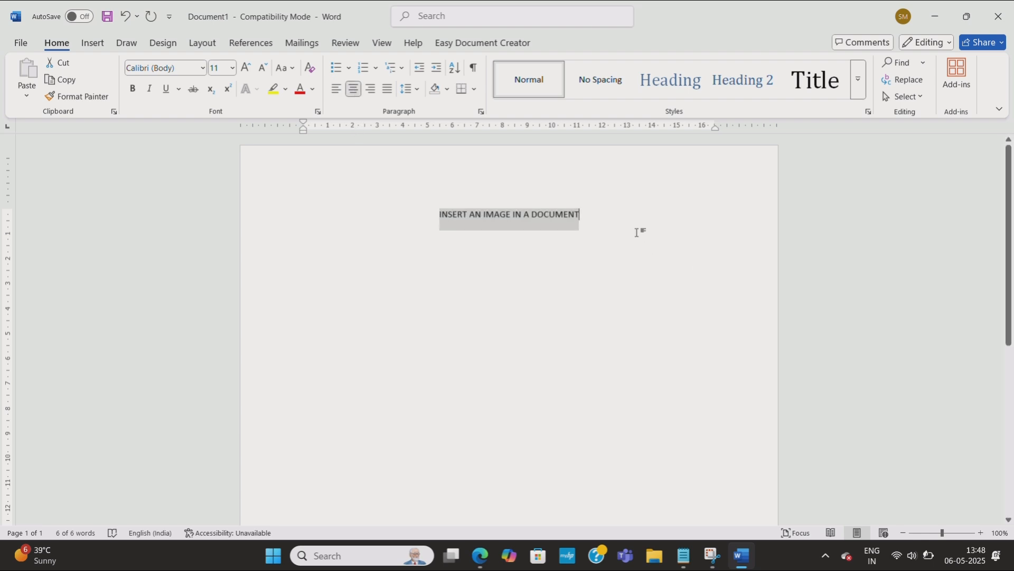
key(Return)
key(Return)
key(Return)
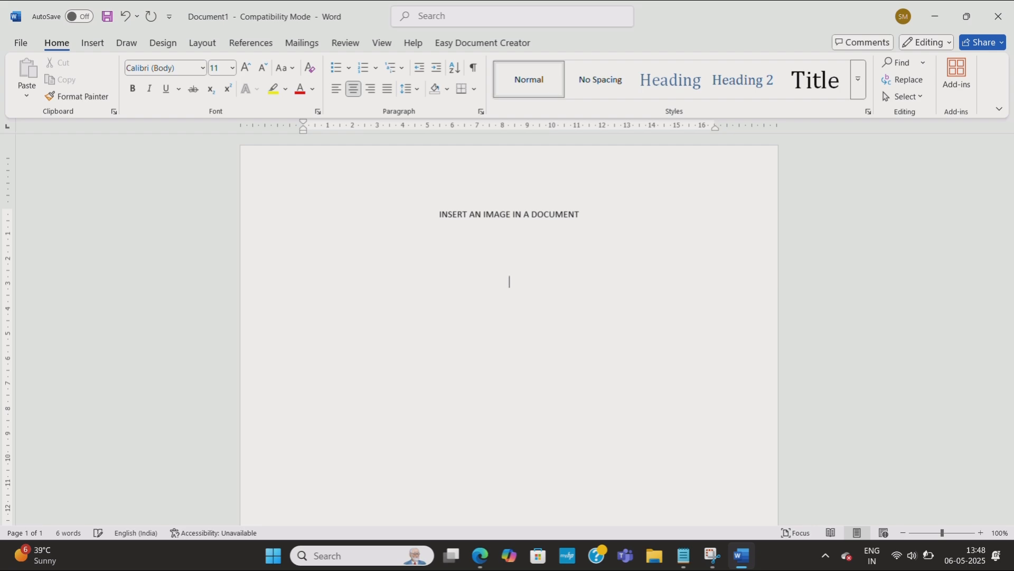
click(334, 92)
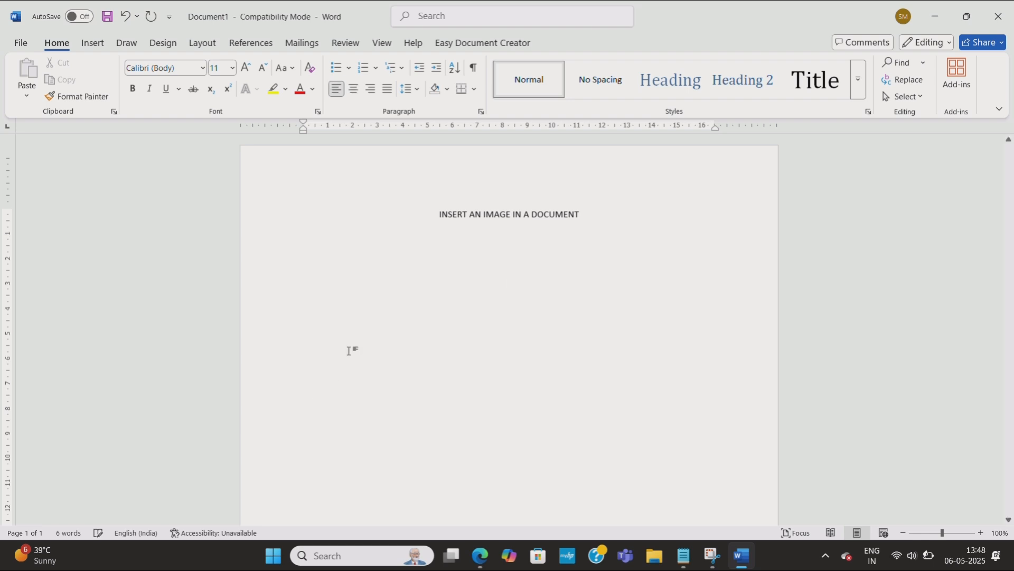
Step: Insert the Cutout People stock image of the woman in a black vest with her finger at her temple
click(90, 45)
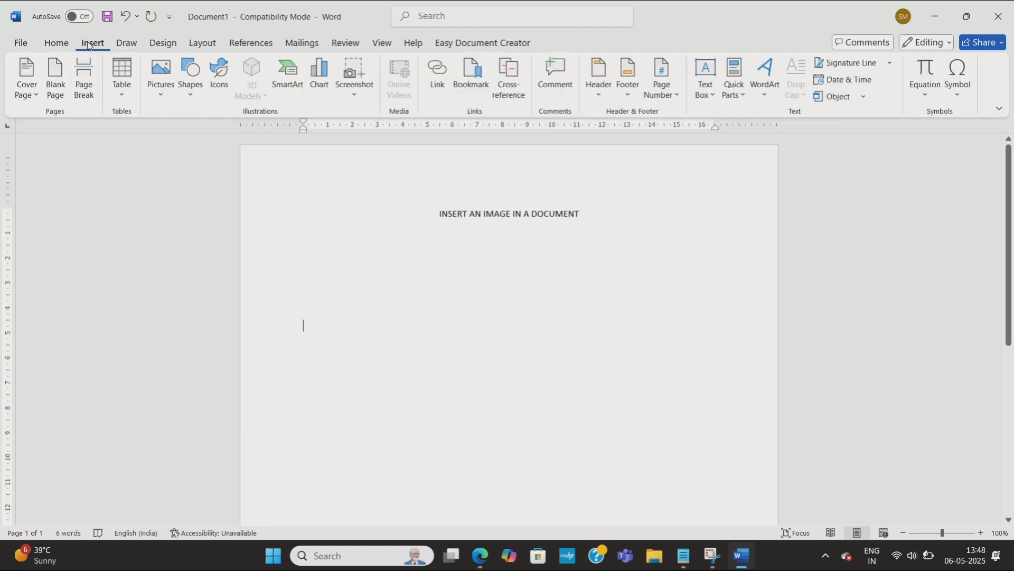
click(162, 94)
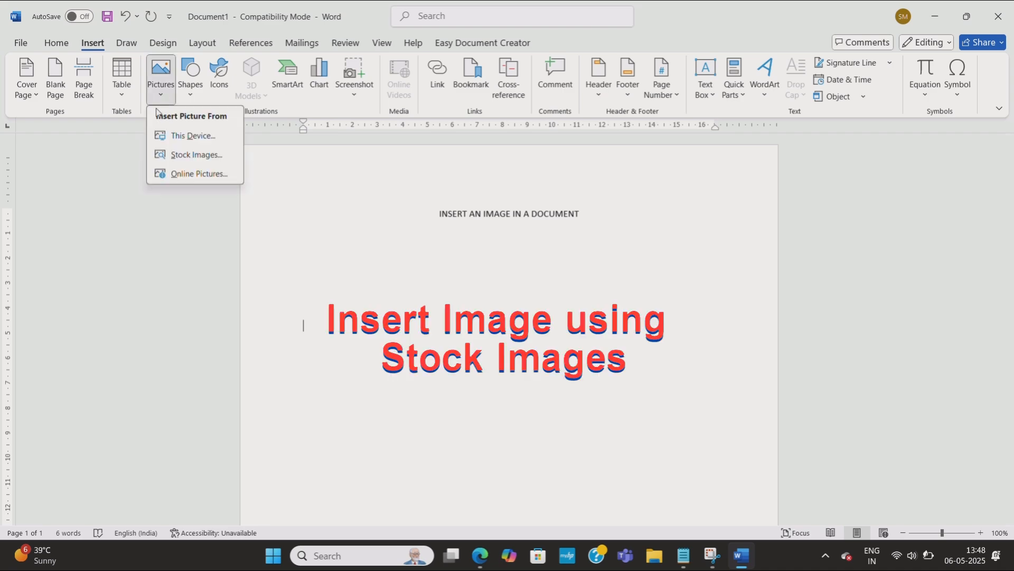
click(207, 155)
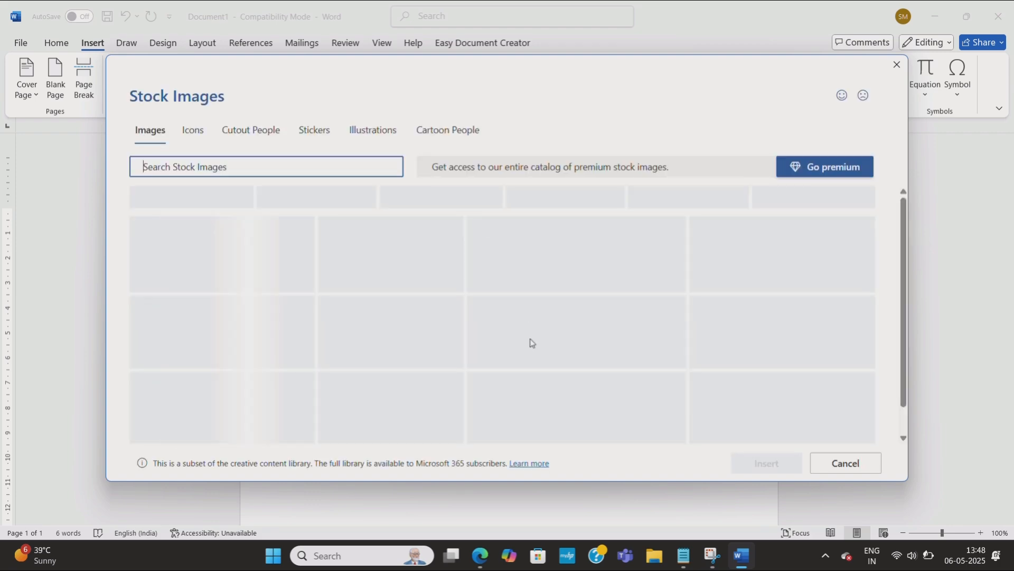
click(193, 130)
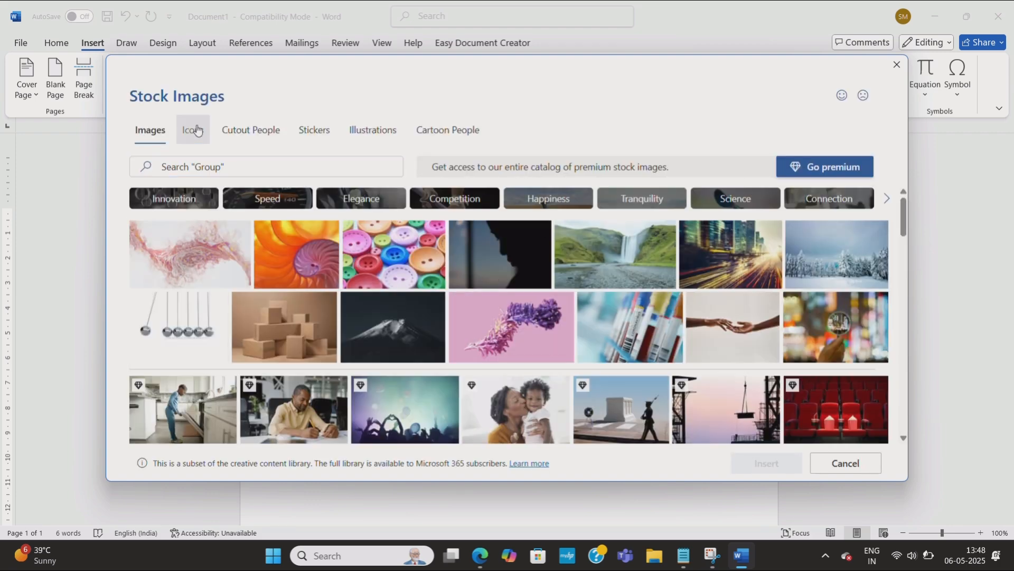
click(250, 135)
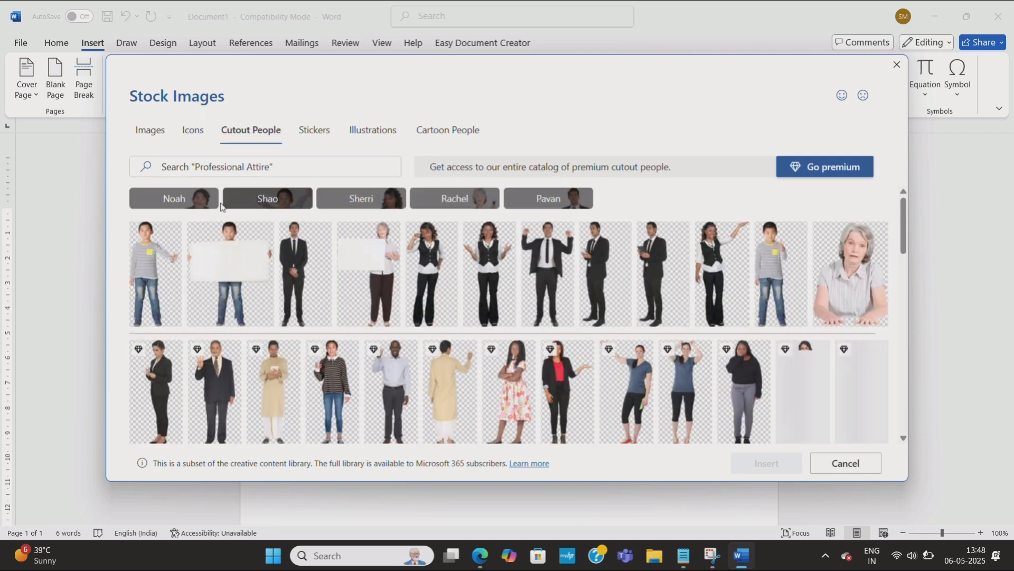
click(448, 300)
click(766, 463)
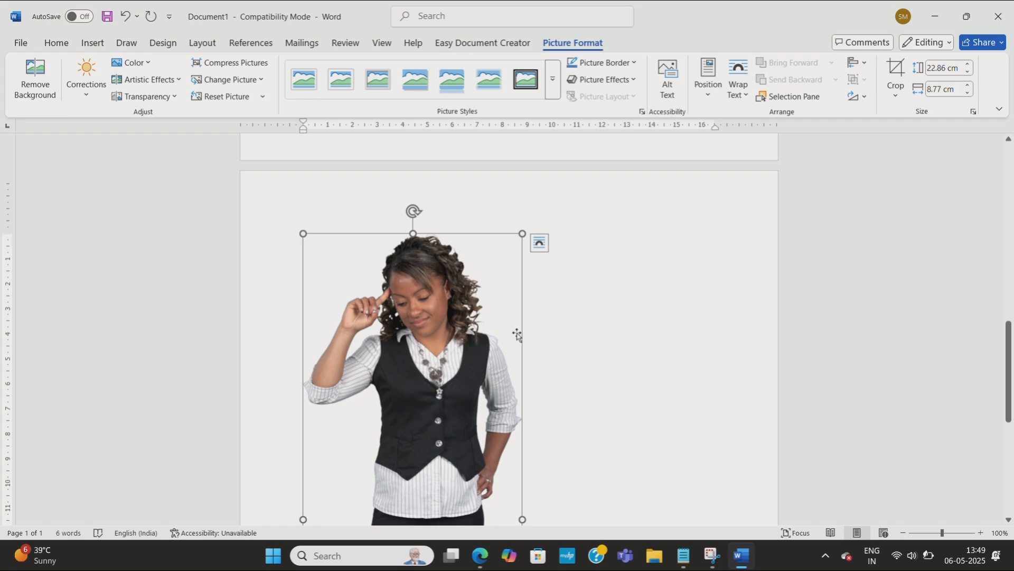
Step: Set the text wrapping of the inserted woman picture to Tight
click(620, 394)
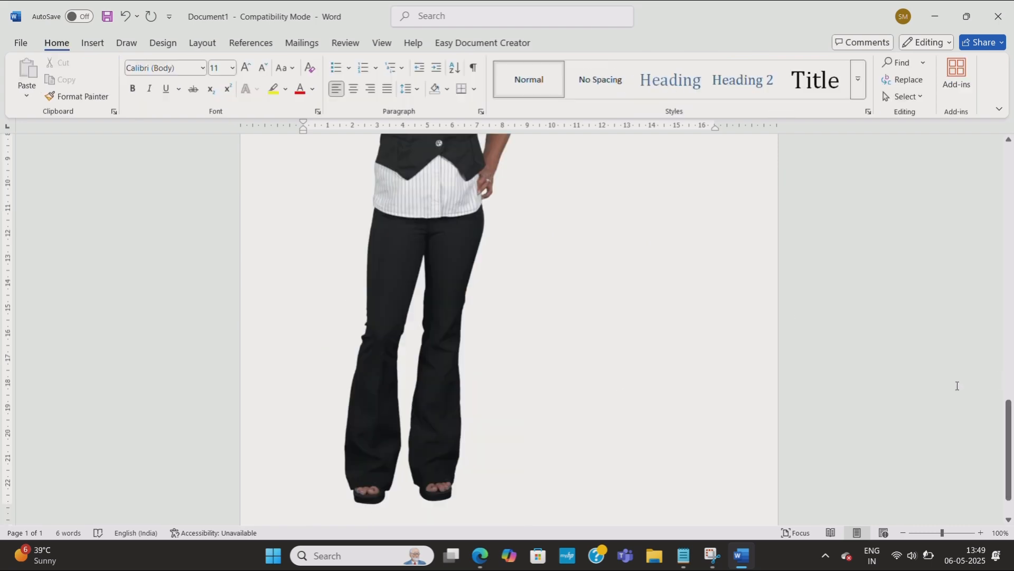
drag(1011, 443, 1011, 320)
click(508, 429)
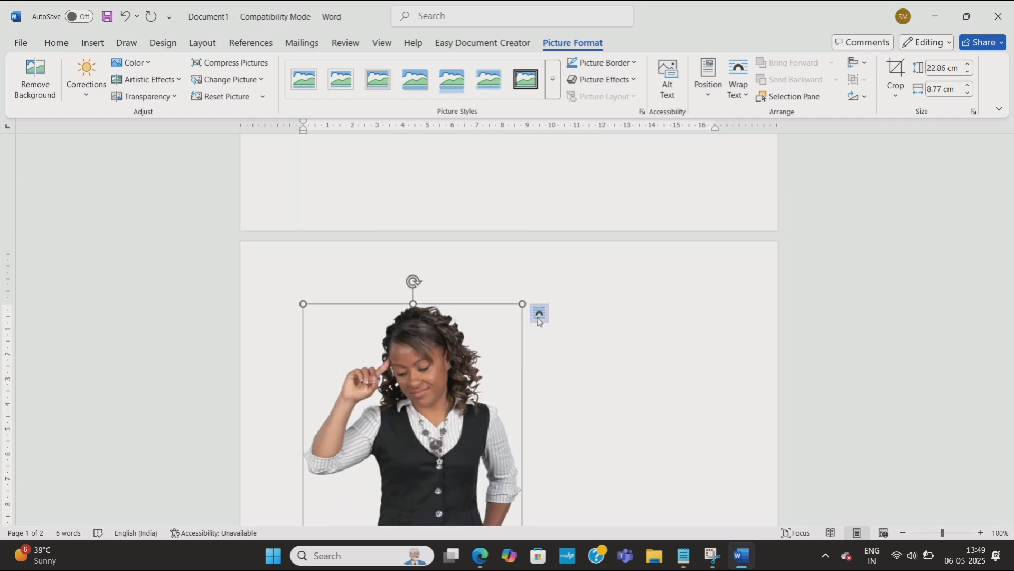
click(539, 320)
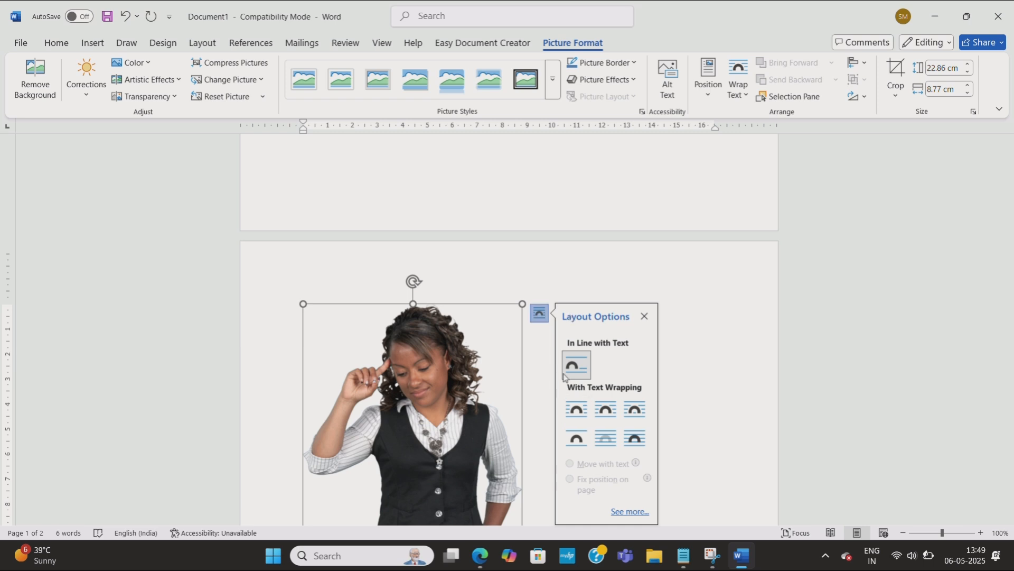
click(606, 413)
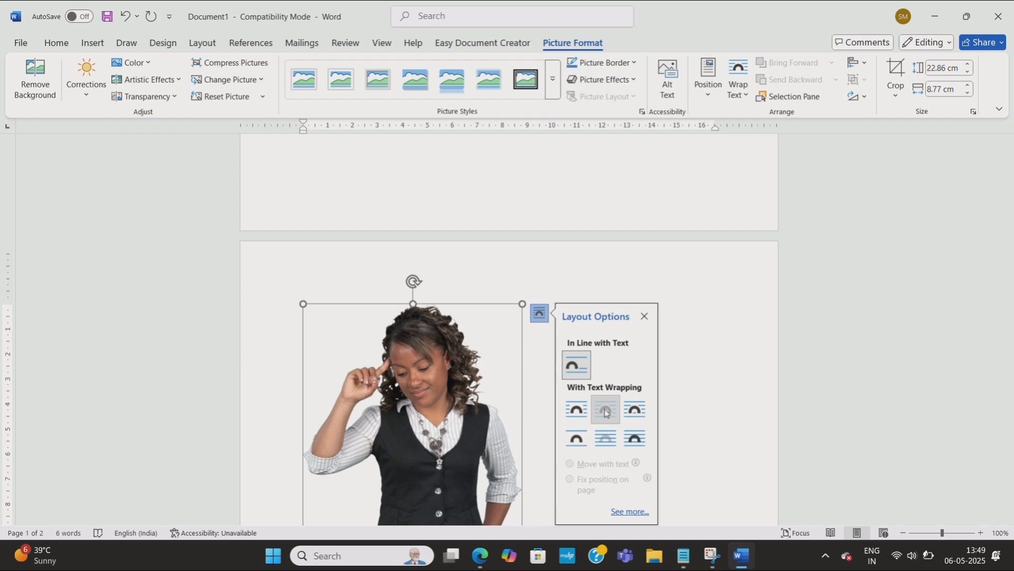
Step: Shrink the woman picture to about 8.45 cm high by 4.13 cm wide and place it near the page's right margin below the heading
scroll(606, 412, down, 10)
click(308, 433)
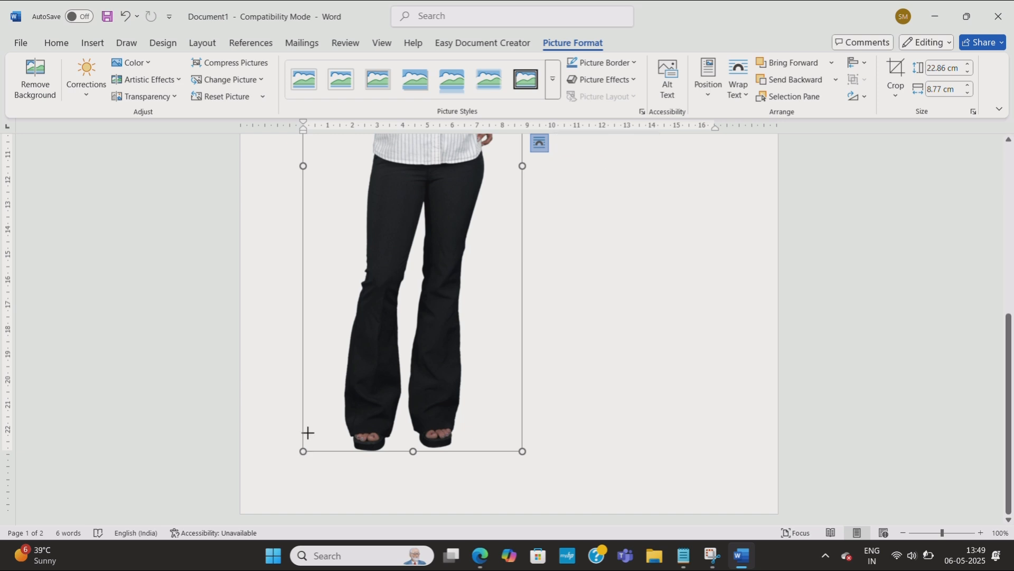
drag(303, 451, 386, 235)
scroll(455, 264, up, 10)
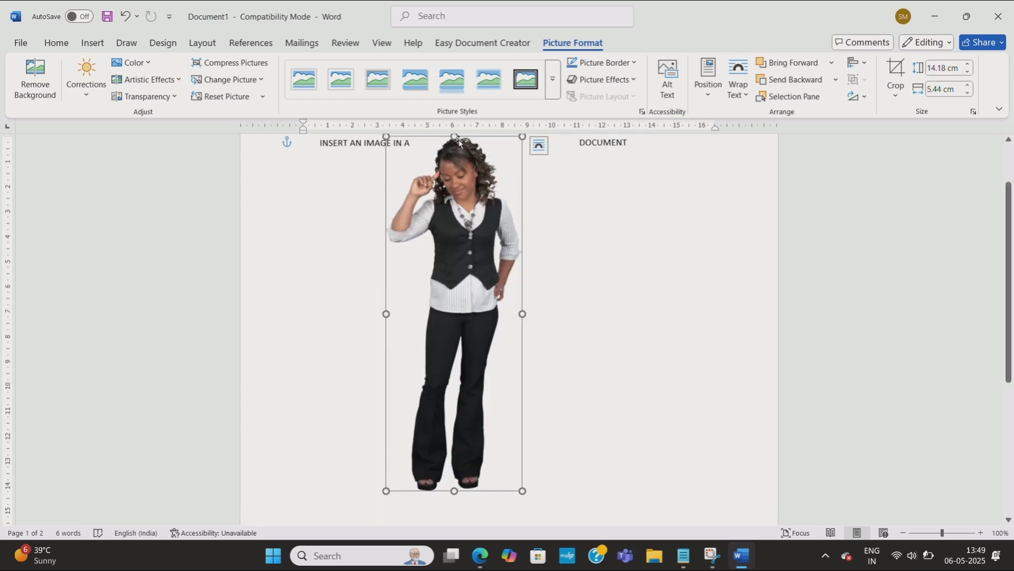
drag(458, 141, 455, 277)
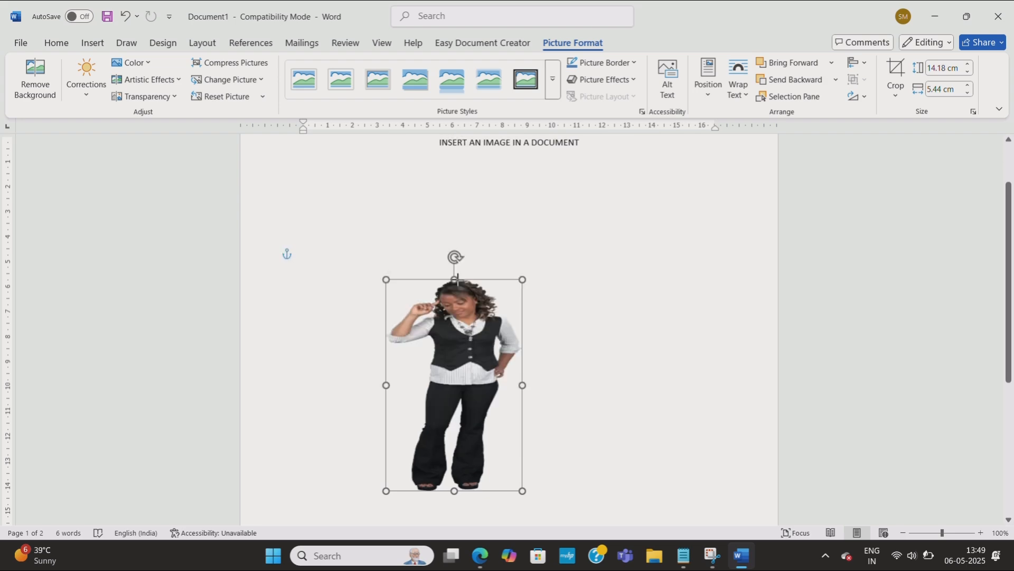
drag(468, 364, 654, 269)
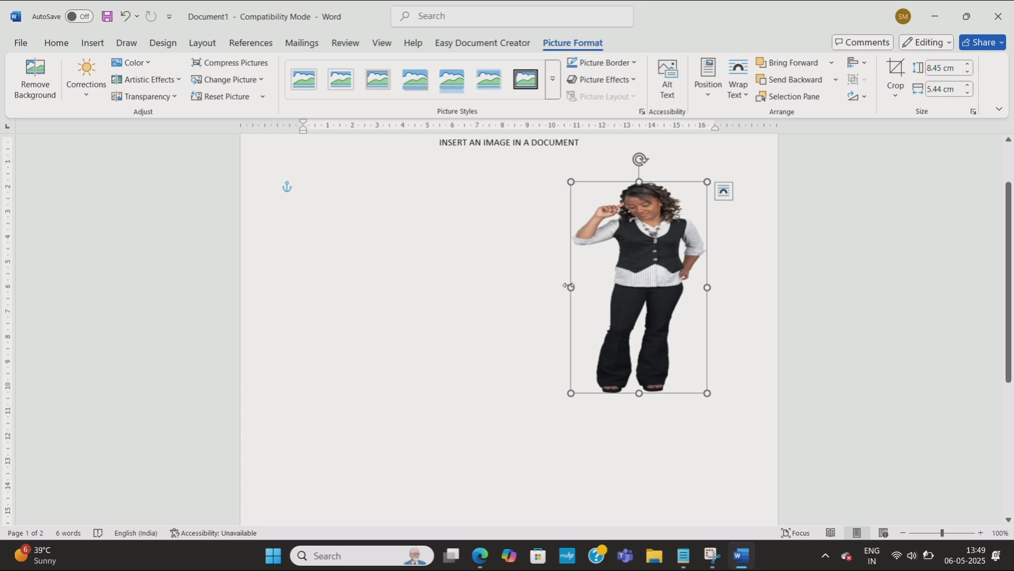
drag(569, 286, 642, 312)
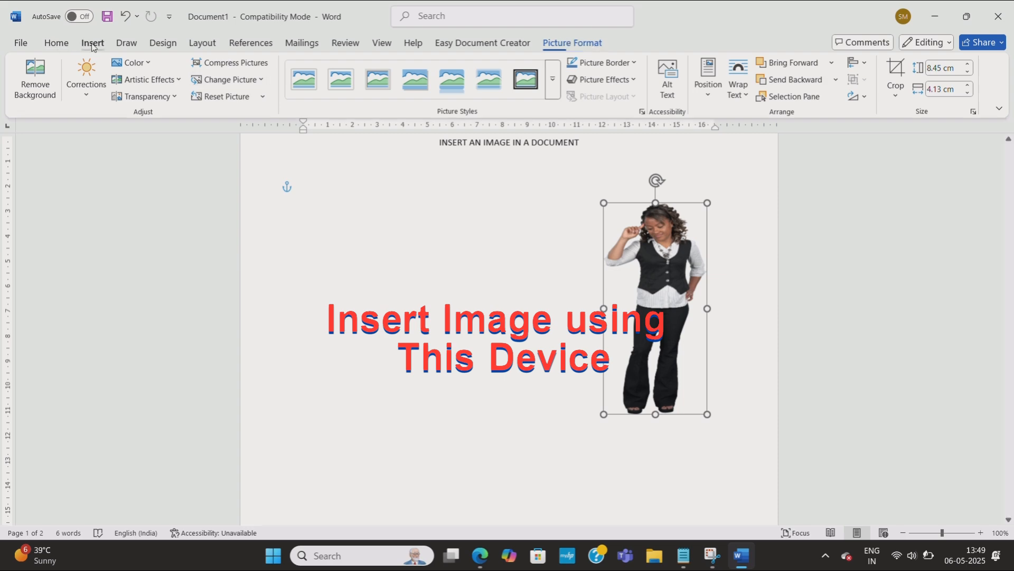
Step: Insert the picture f4-2 from this device's Downloads folder
click(93, 44)
click(161, 96)
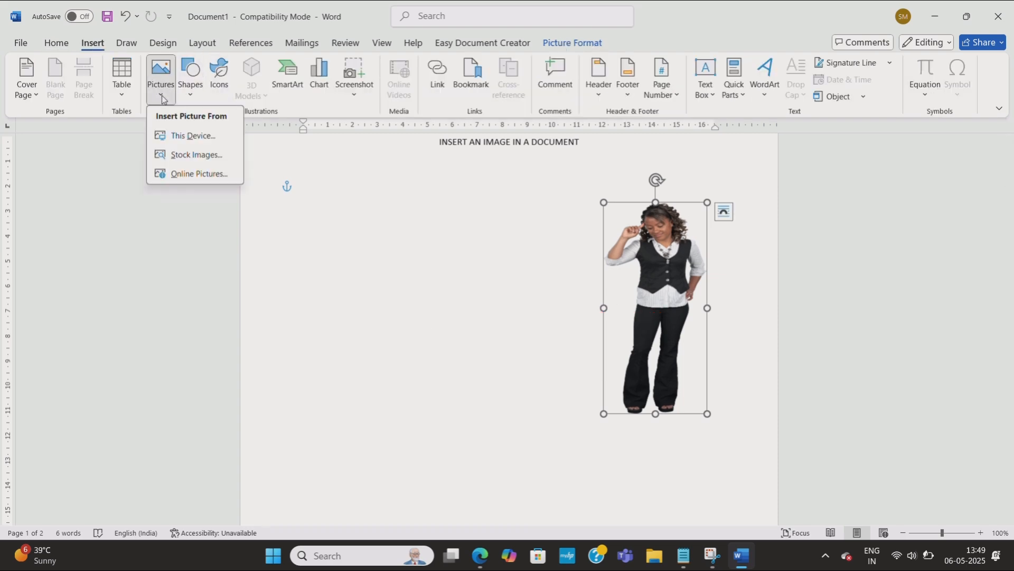
click(191, 138)
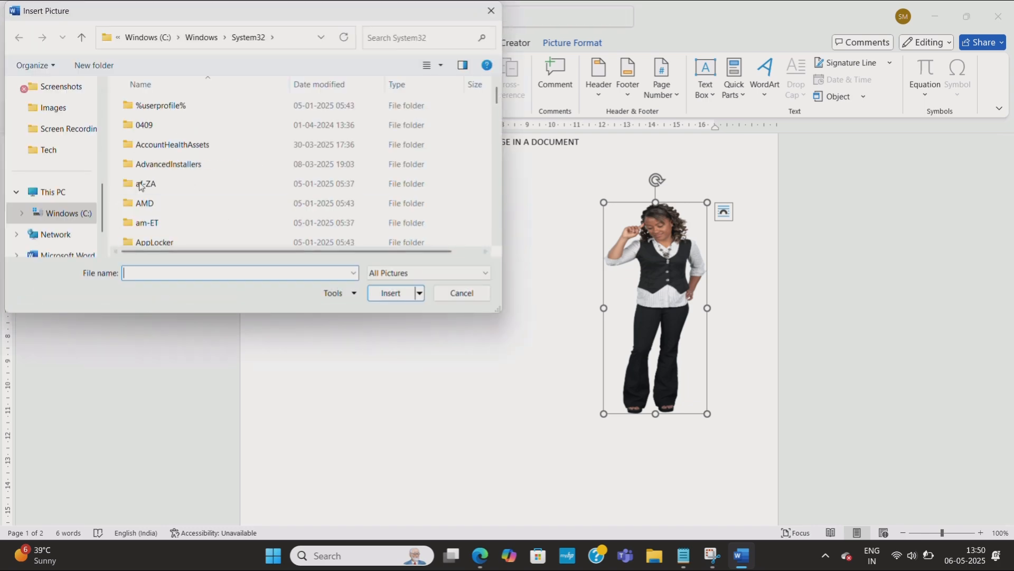
drag(100, 208, 111, 142)
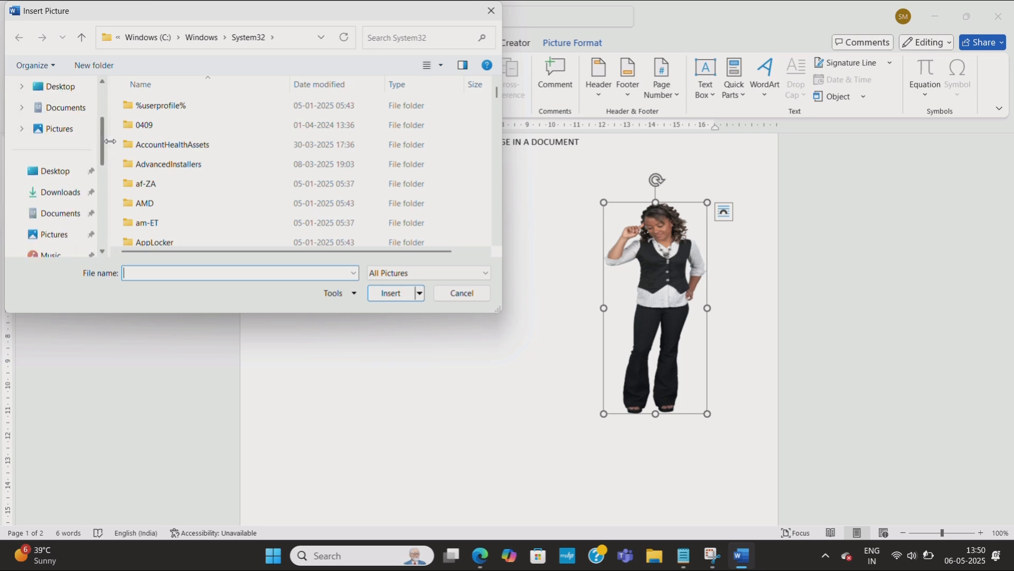
click(60, 194)
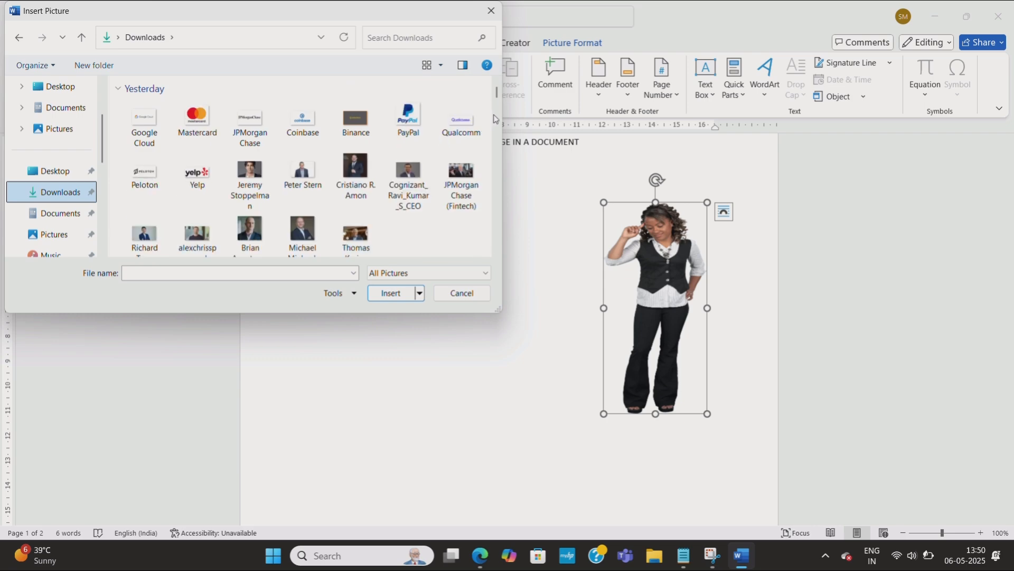
drag(497, 98, 499, 125)
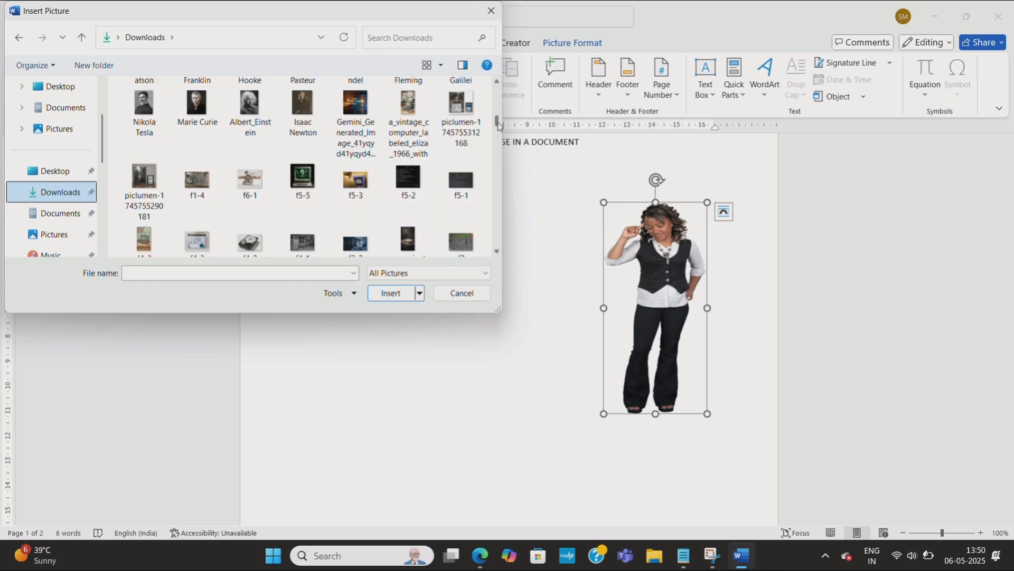
drag(499, 125, 500, 127)
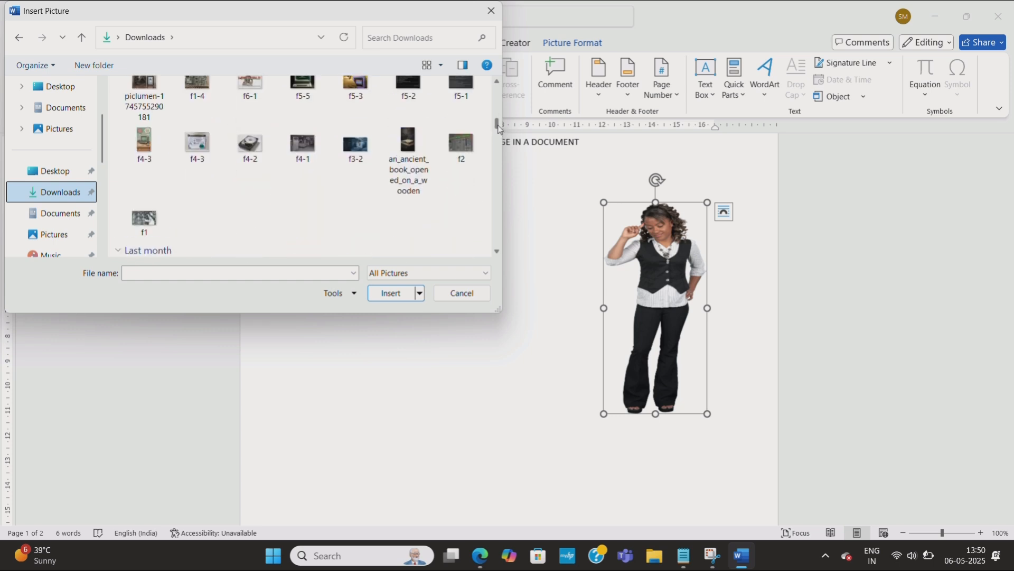
click(243, 153)
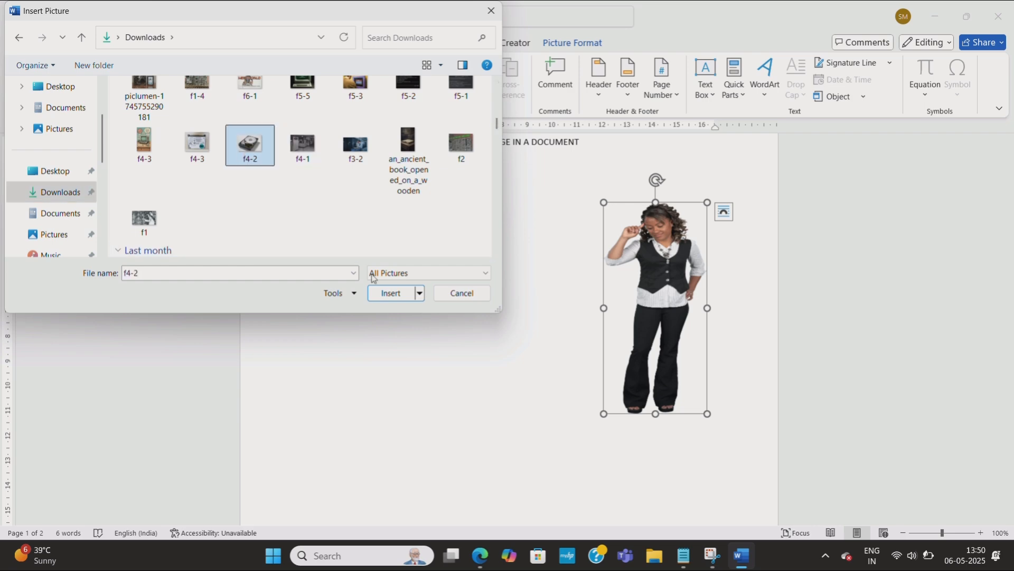
click(389, 294)
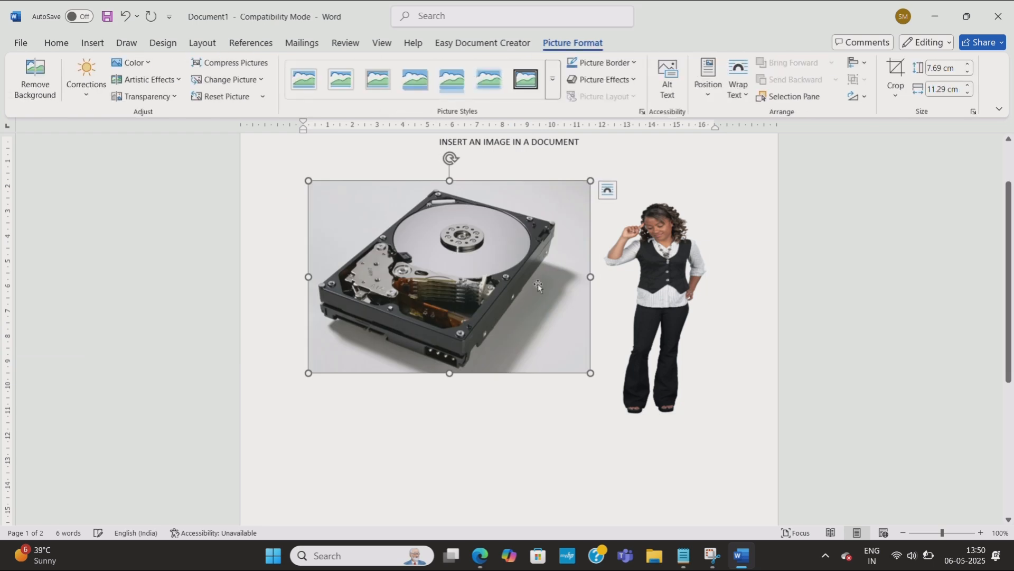
Step: Apply Tight text wrapping to the hard drive picture and shrink it to about 6.18 cm by 9.07 cm
click(608, 190)
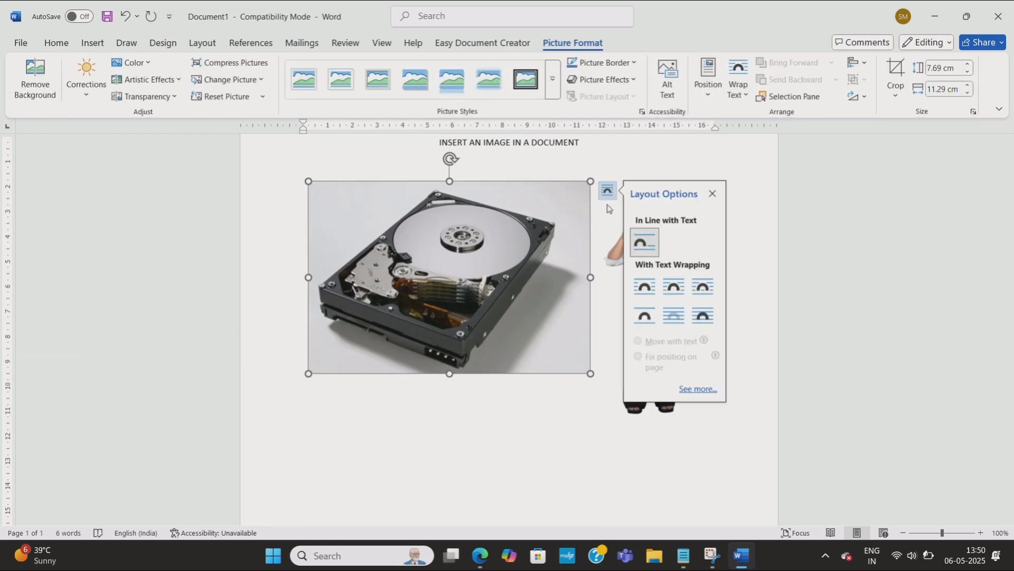
click(680, 287)
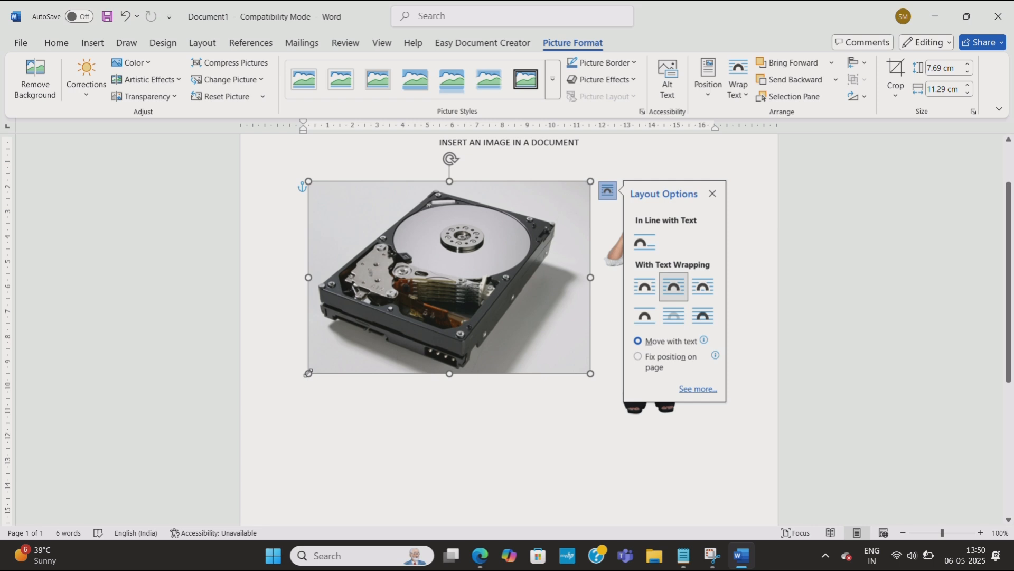
drag(308, 373, 365, 336)
Step: Reduce the hard drive picture to about 4.89 cm by 6.16 cm and position it lower on the page, left of the woman picture
drag(469, 262, 450, 338)
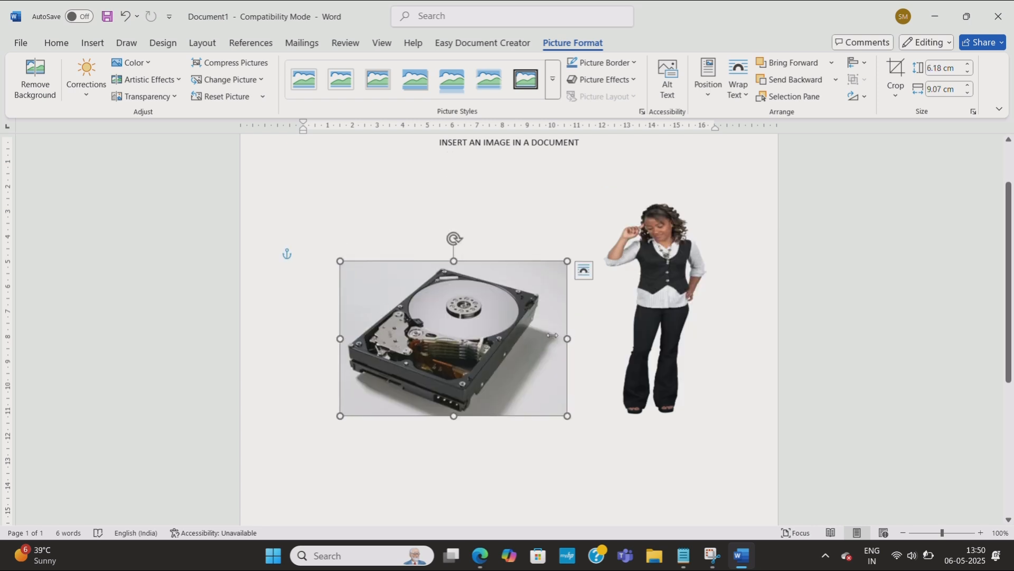
drag(552, 335, 480, 337)
drag(417, 261, 417, 292)
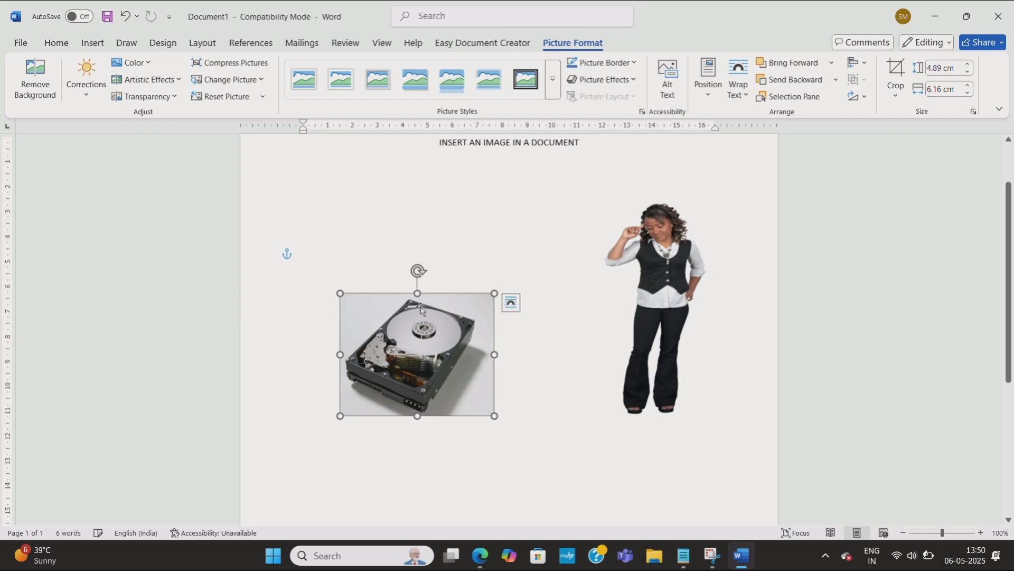
drag(416, 333, 452, 328)
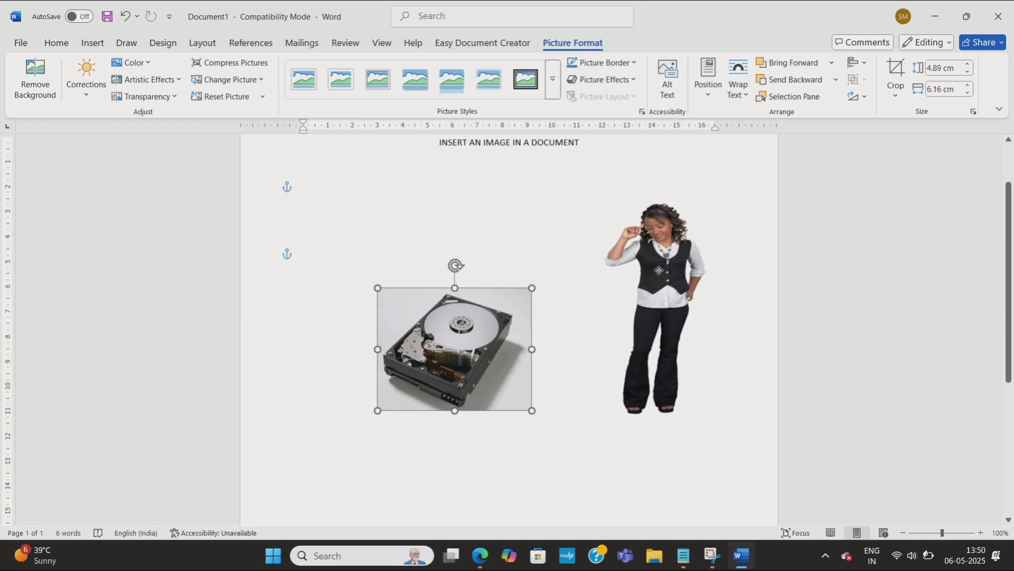
Step: Move the woman picture slightly closer to the hard drive picture, keeping it below the heading
drag(691, 272, 661, 271)
click(733, 322)
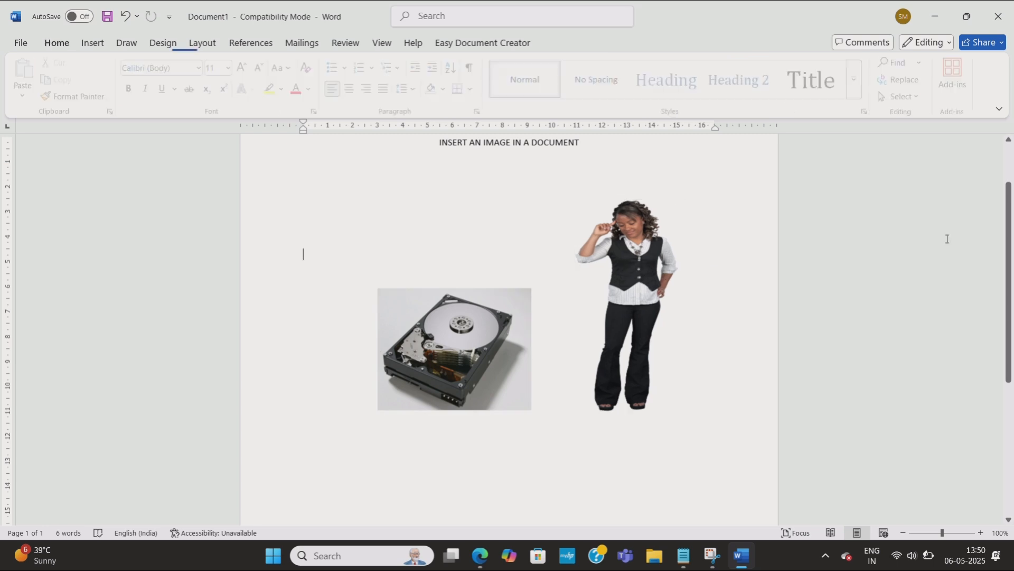
Step: Apply the picture style with a black oval frame and a shadow beneath to the woman picture
drag(1011, 283, 1012, 247)
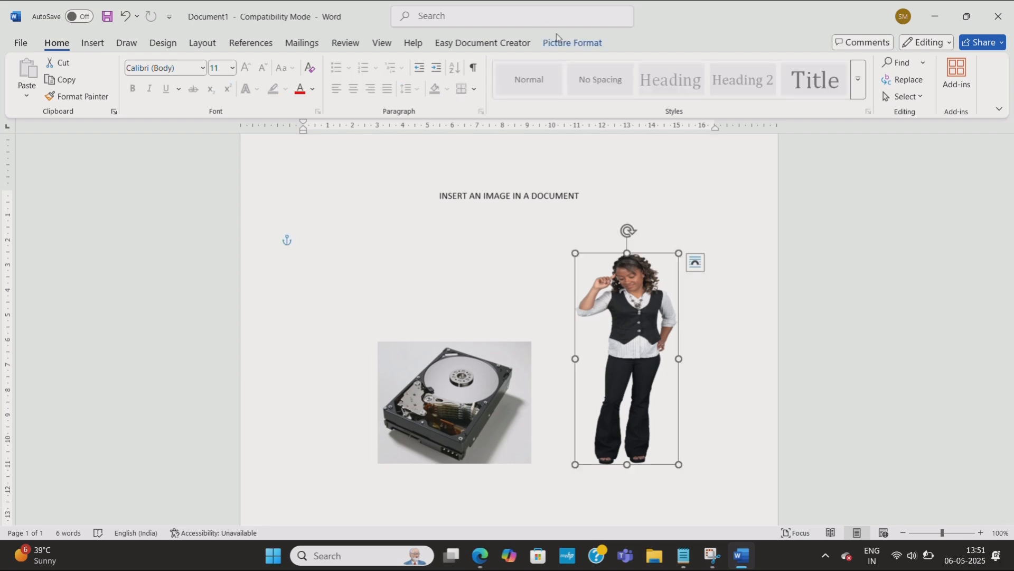
click(583, 48)
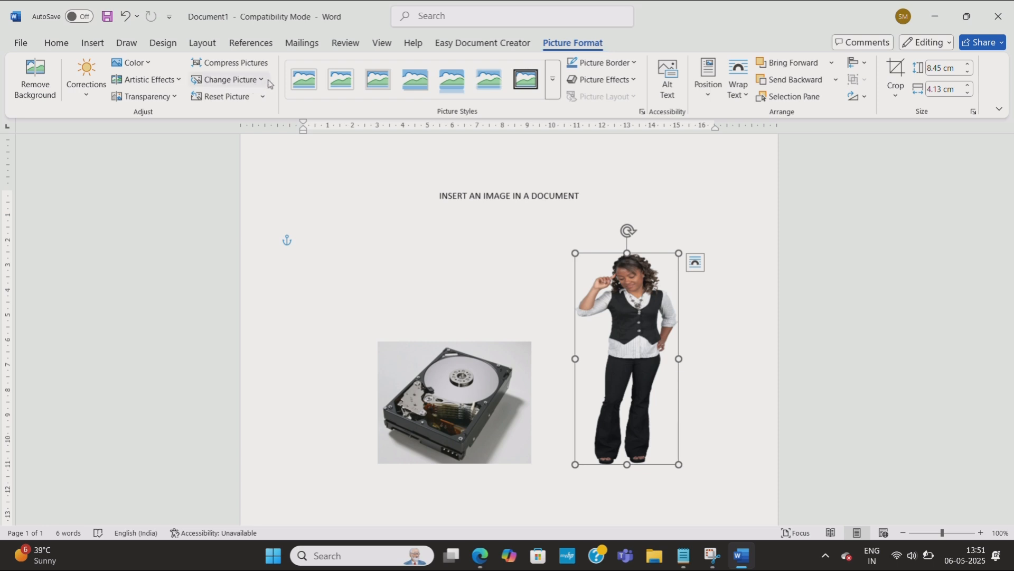
click(553, 94)
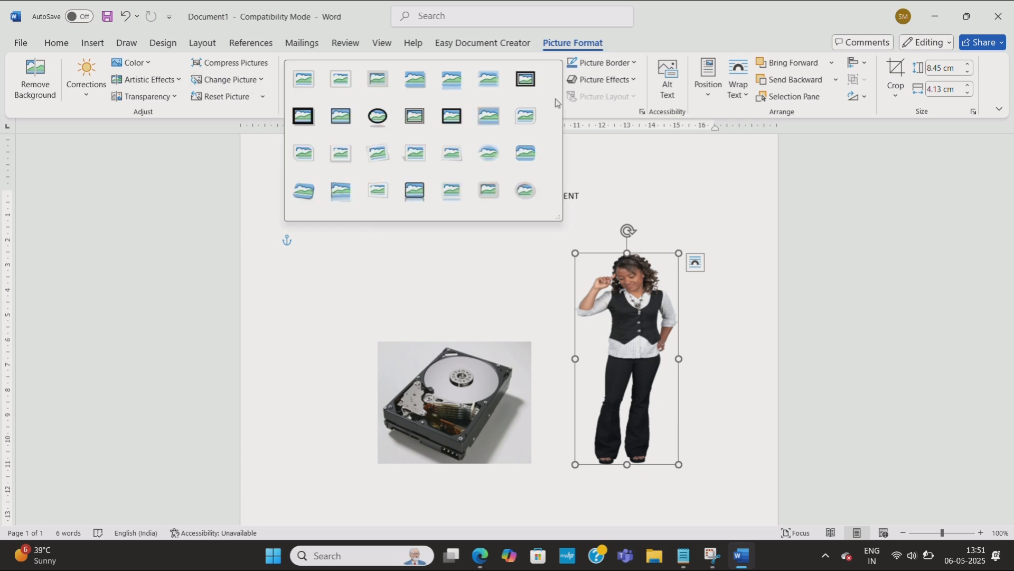
click(378, 116)
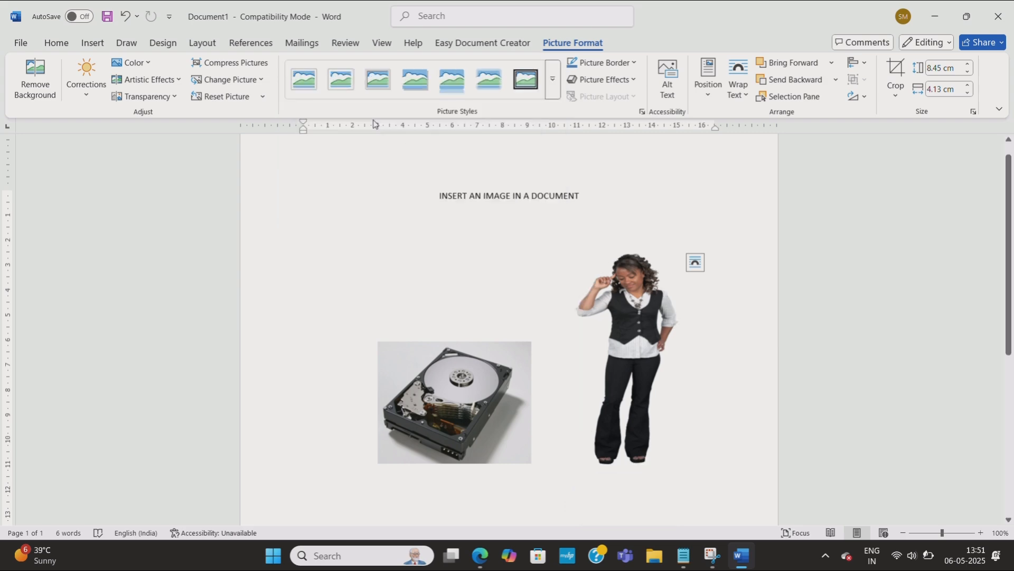
click(621, 194)
Step: Apply the black double-frame picture style with the white inner line to the hard drive picture
click(496, 364)
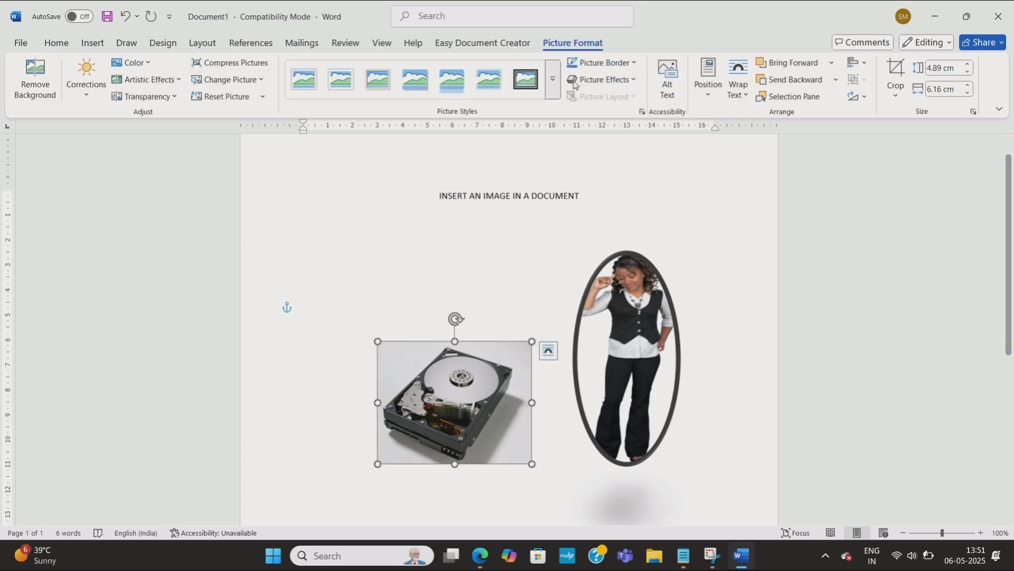
click(527, 87)
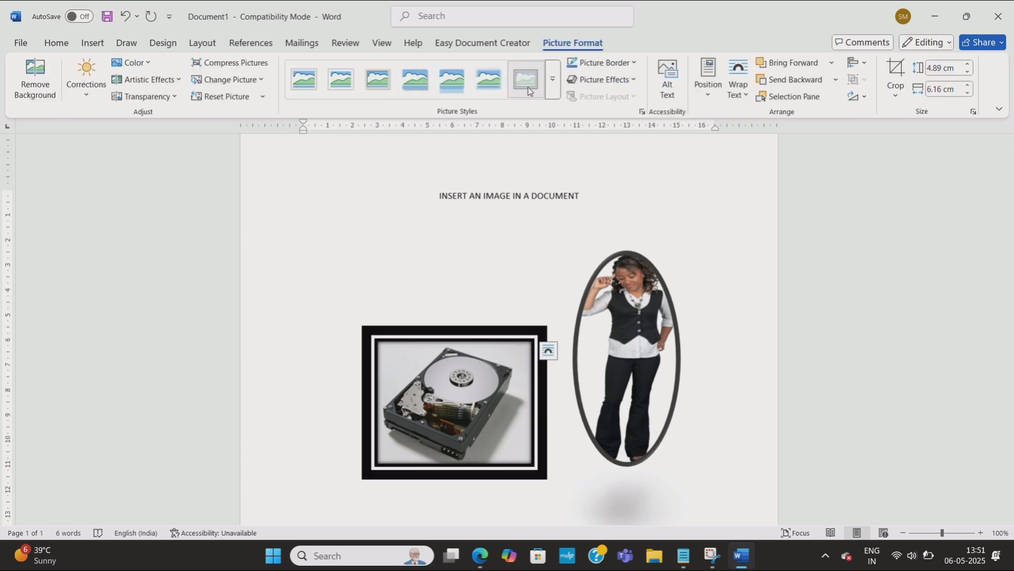
click(511, 252)
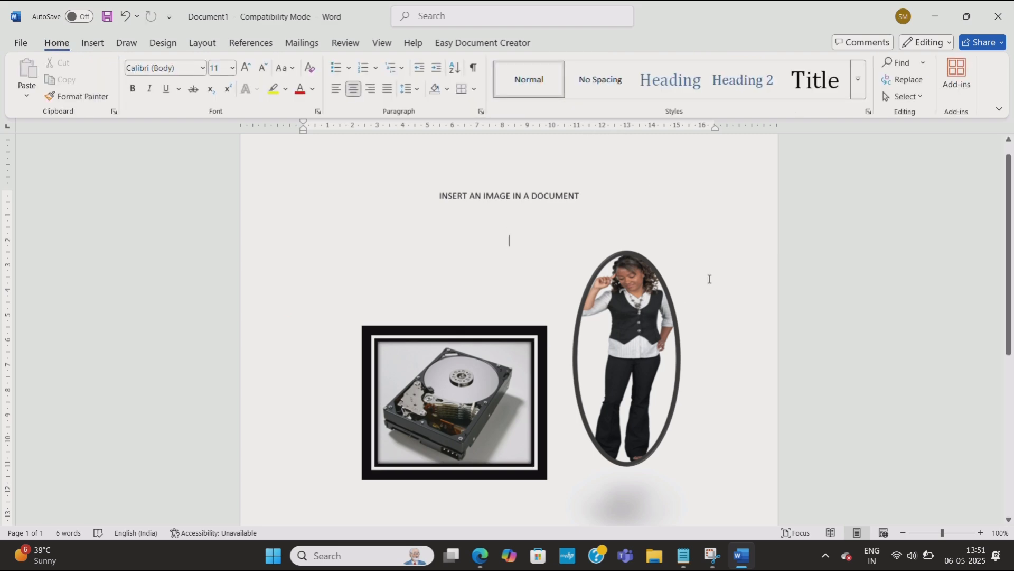
Step: Apply the white-framed picture style with two diagonally opposite rounded corners to the woman picture
click(659, 320)
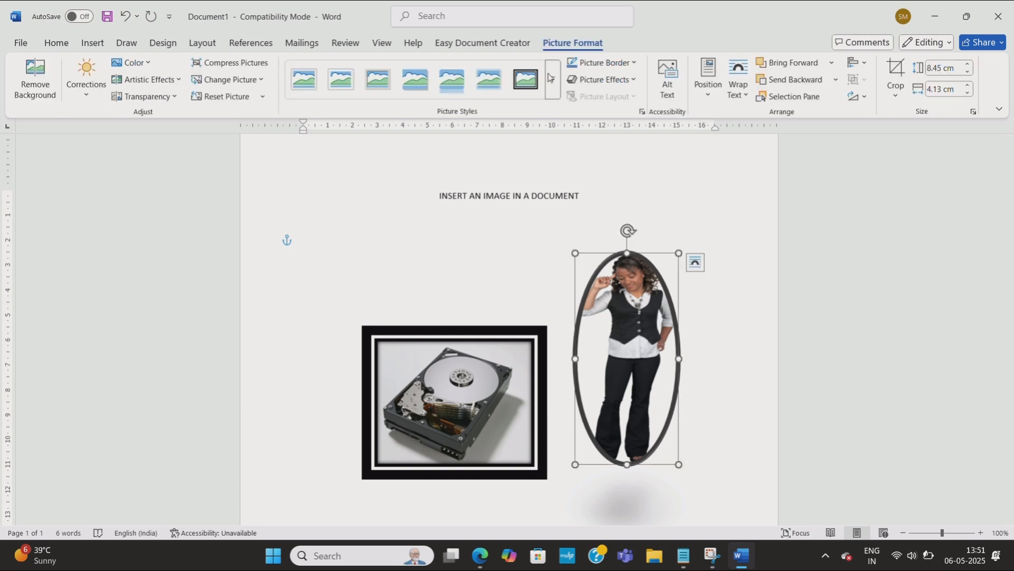
click(560, 89)
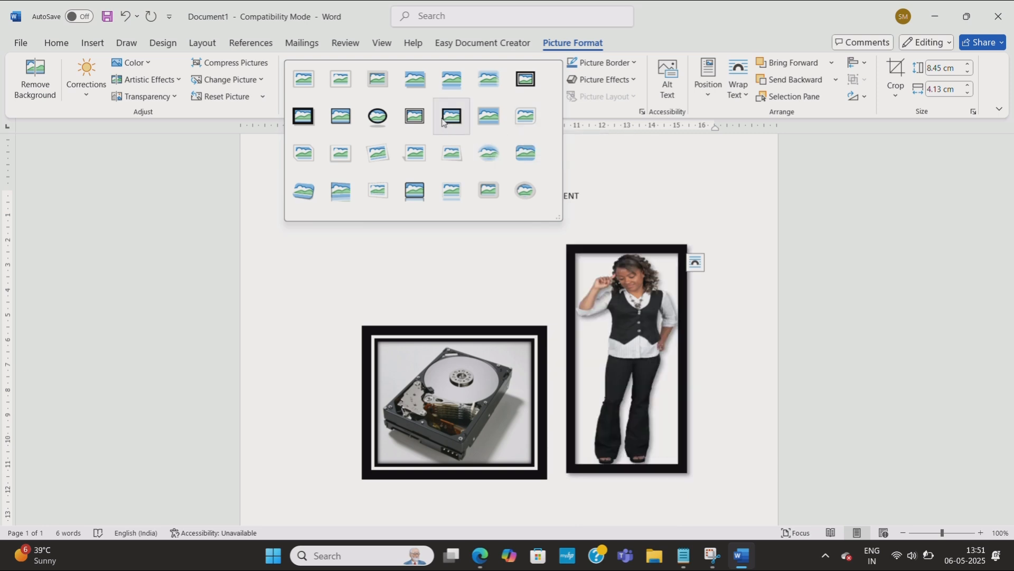
click(523, 116)
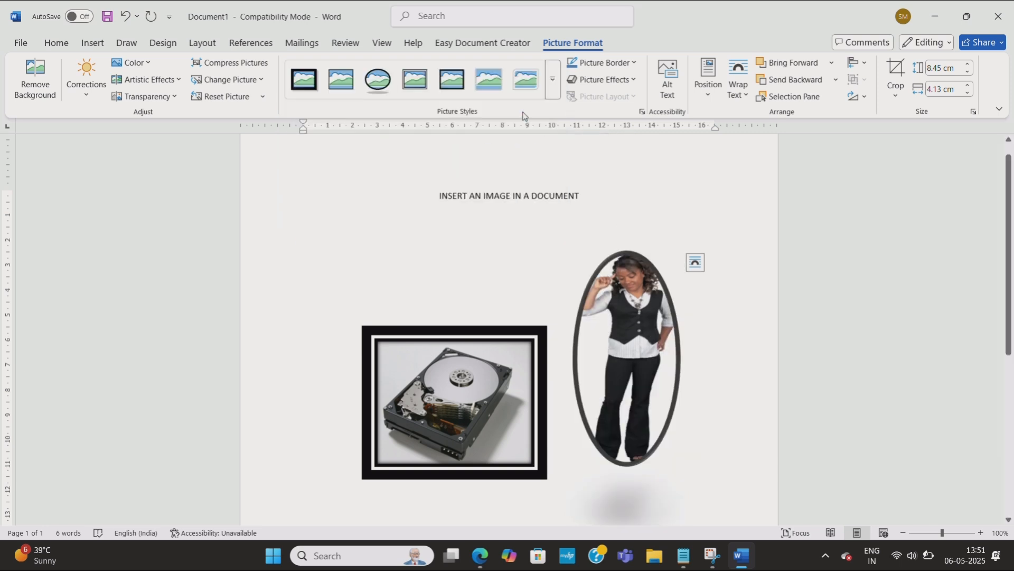
click(703, 209)
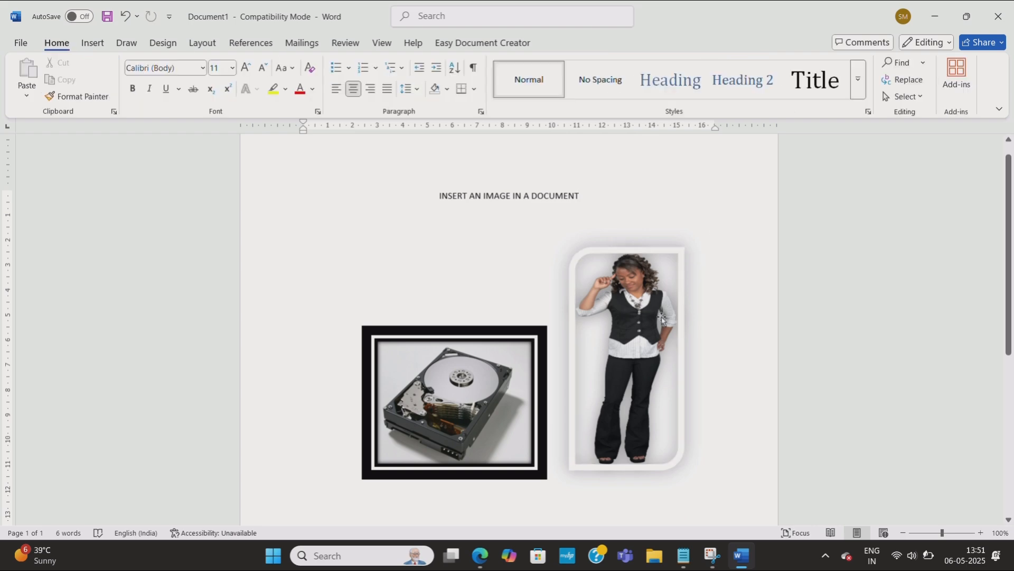
Step: Set the woman picture's border colour to black from the theme colours
click(661, 338)
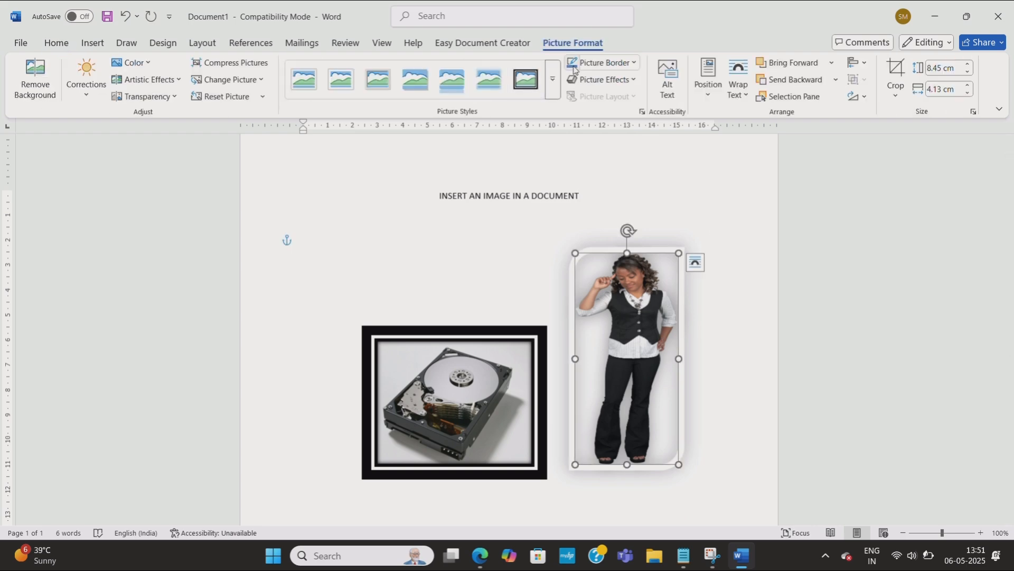
click(634, 81)
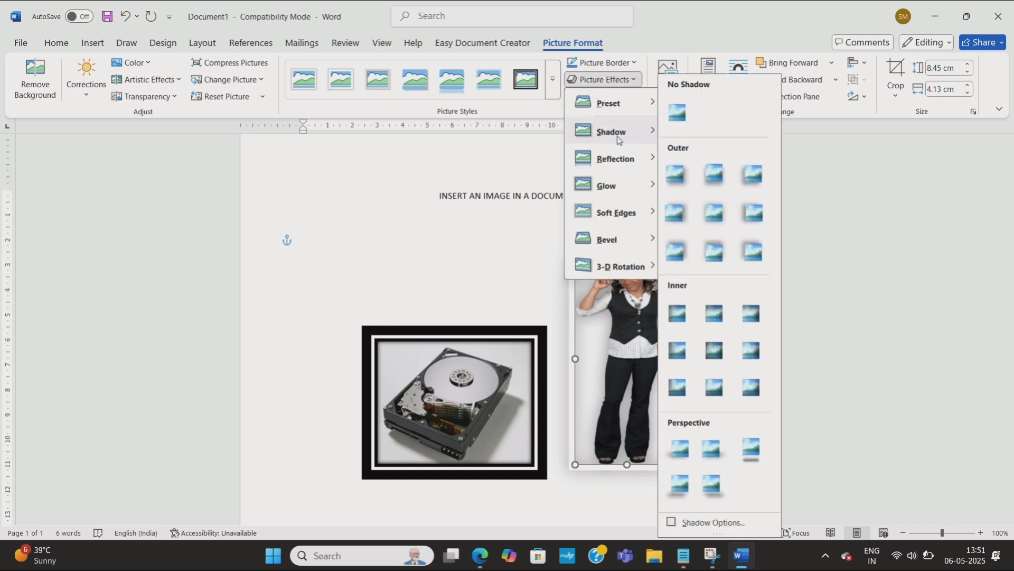
click(635, 79)
click(637, 65)
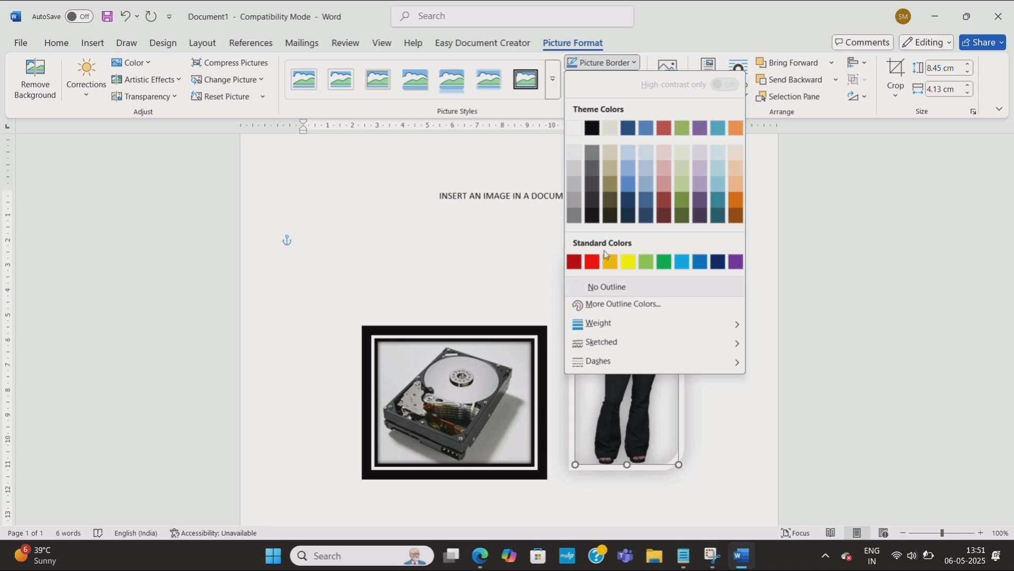
click(593, 128)
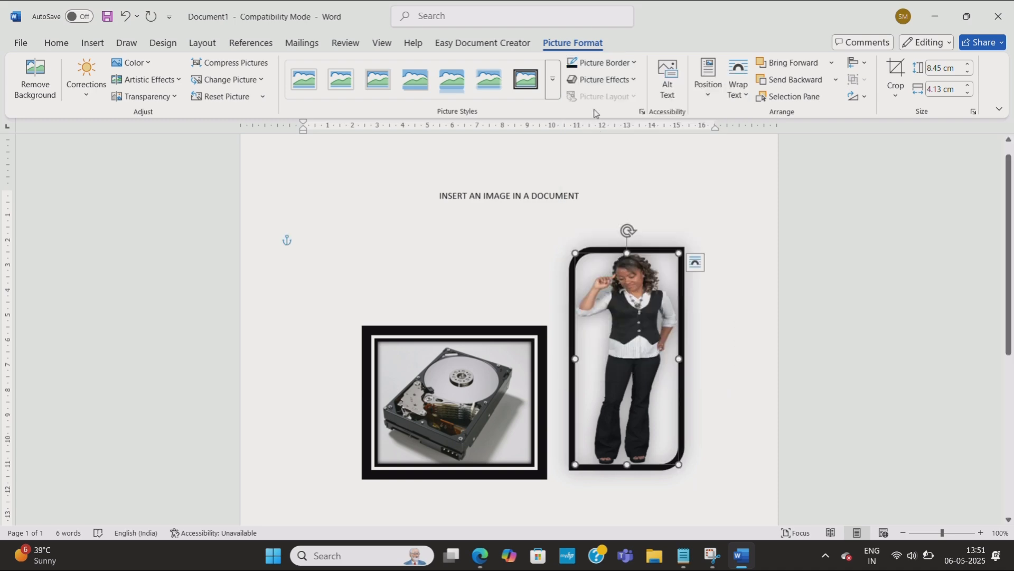
Step: Set the woman picture's border to the main red theme colour and deselect the picture
click(632, 66)
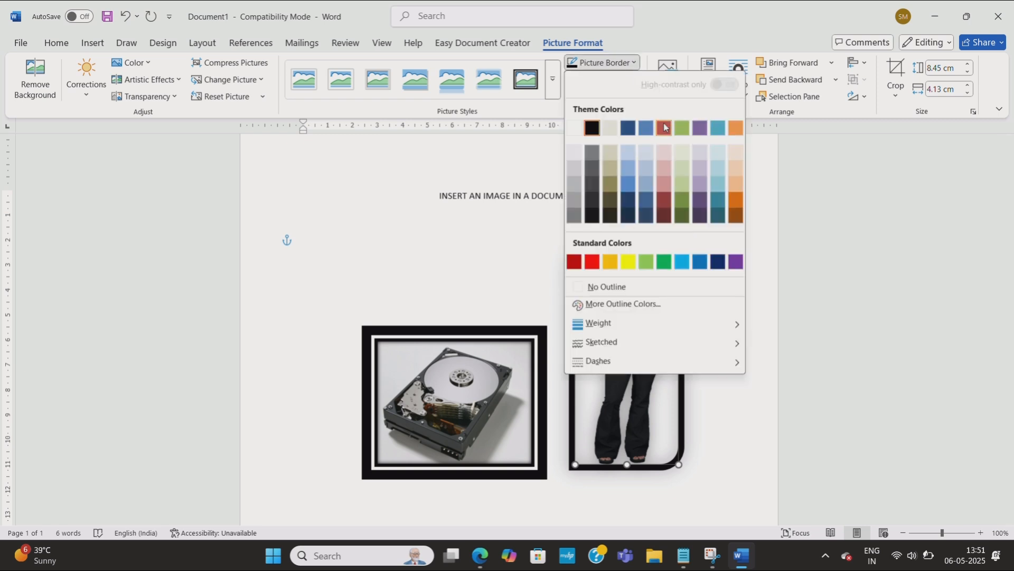
click(665, 128)
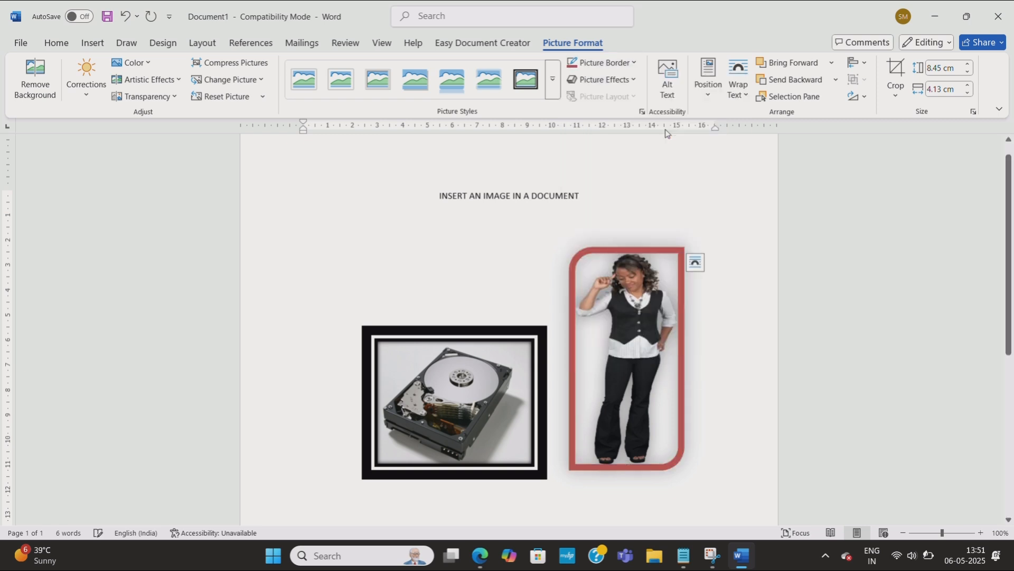
click(701, 223)
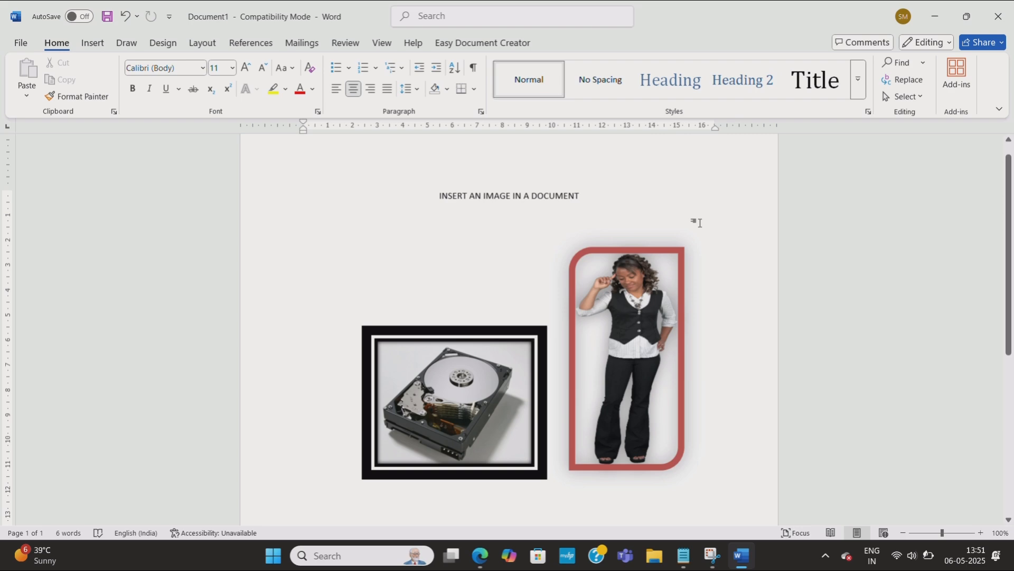